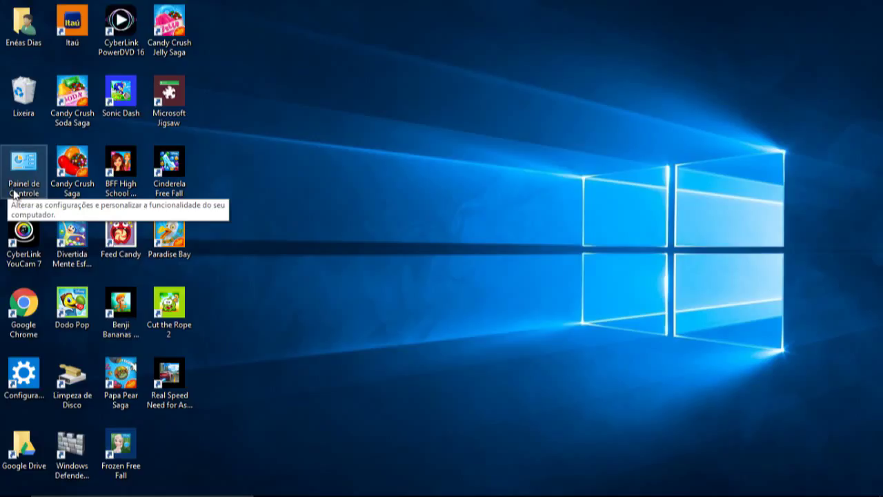
Create a desktop shortcut to Windows Defender from the Control Panel, and close the Control Panel
double_click(13, 194)
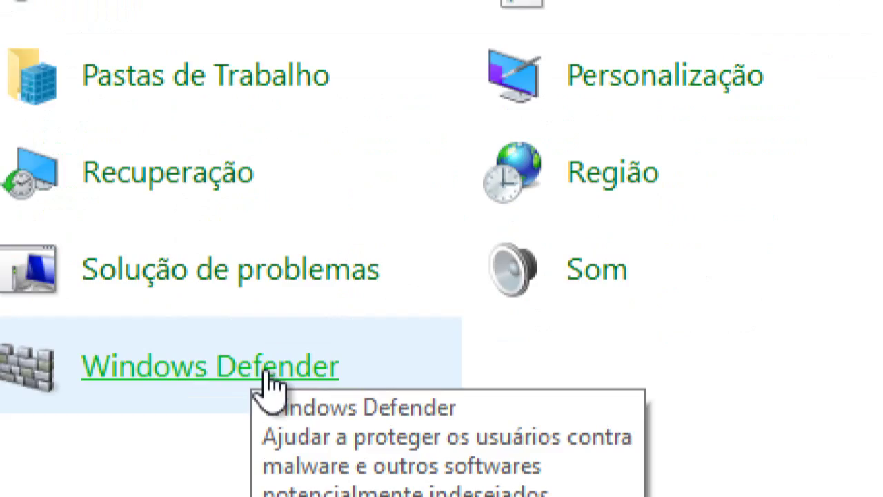
right_click(269, 389)
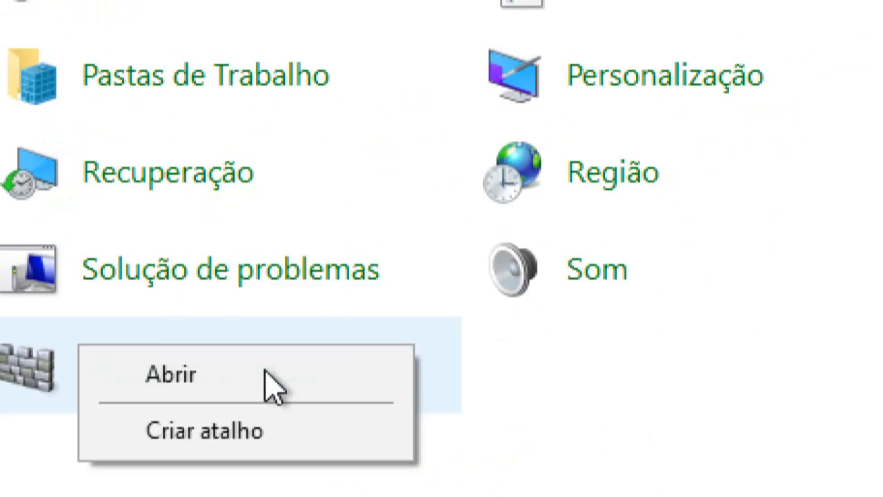
click(205, 432)
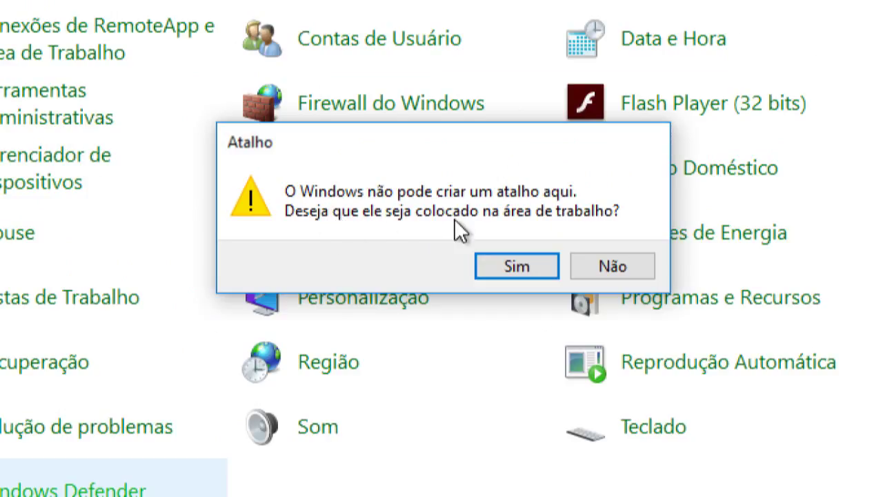
click(522, 272)
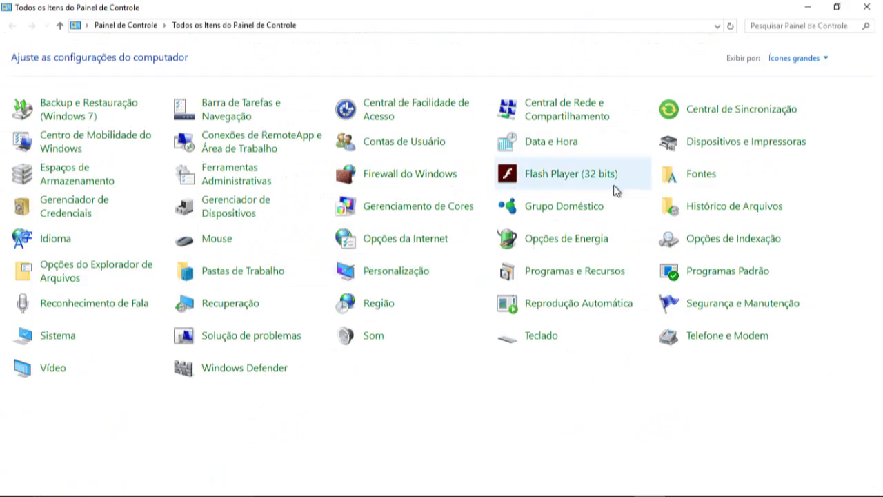
click(874, 7)
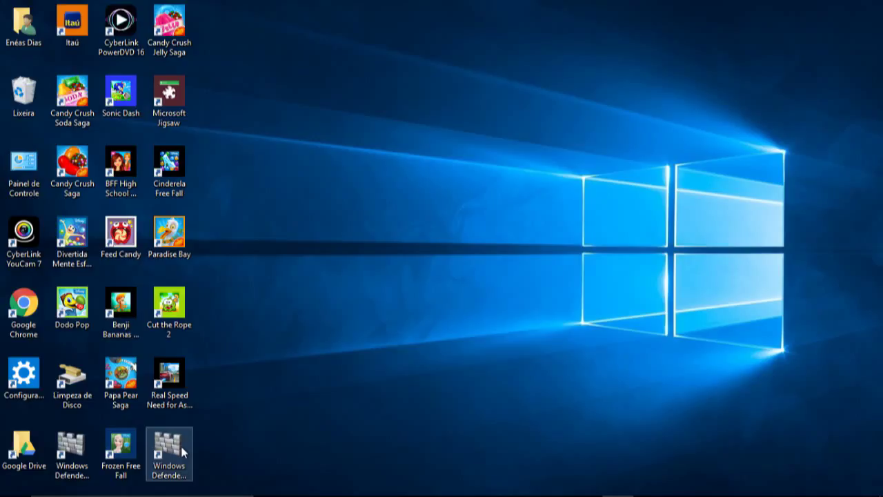
Open Windows Defender from its new desktop shortcut and review the real-time protection status and the virus and spyware definition details
double_click(183, 452)
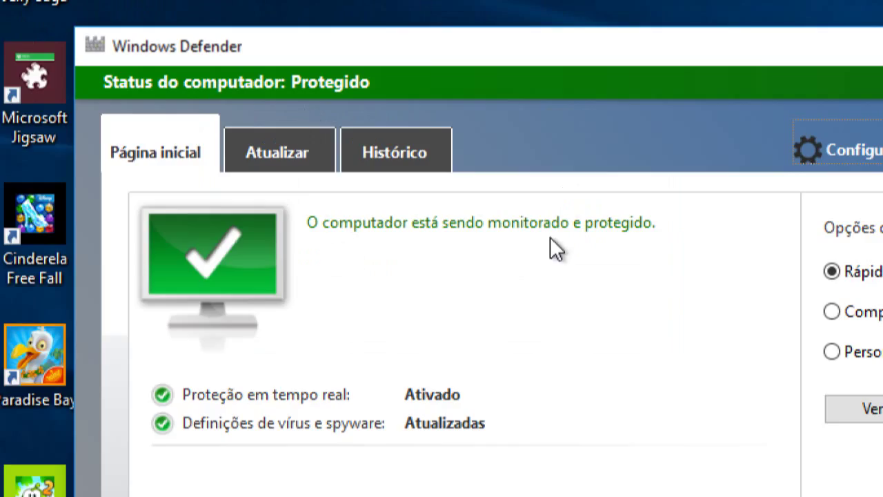
mouse_move(366, 396)
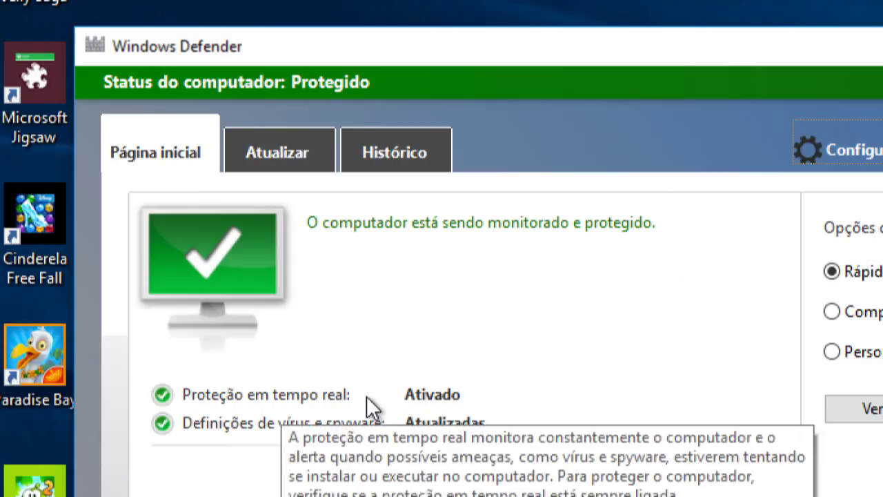
mouse_move(304, 439)
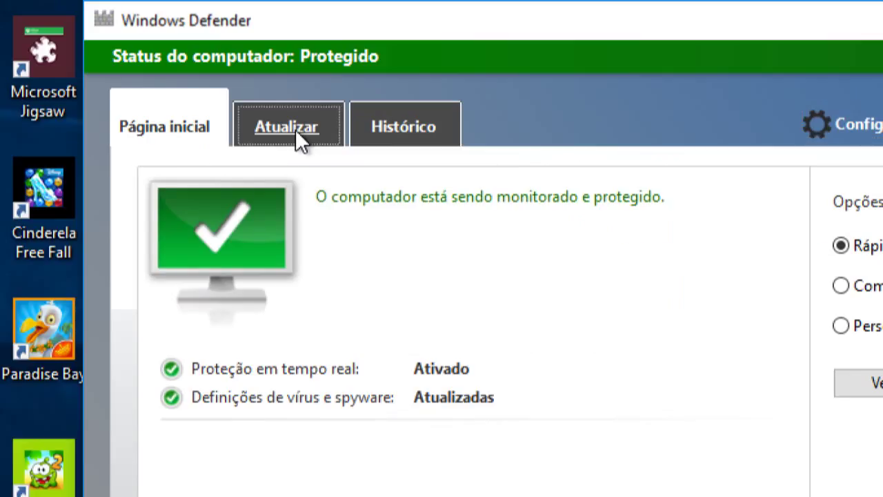
click(298, 138)
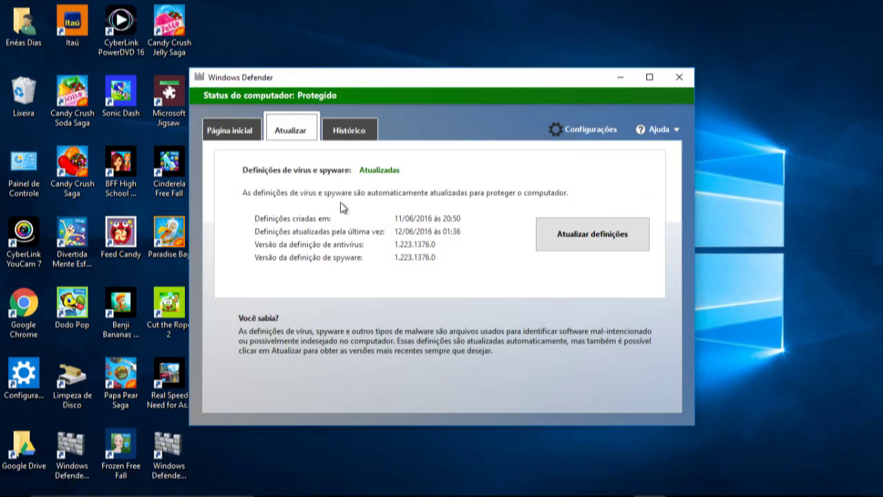
click(237, 132)
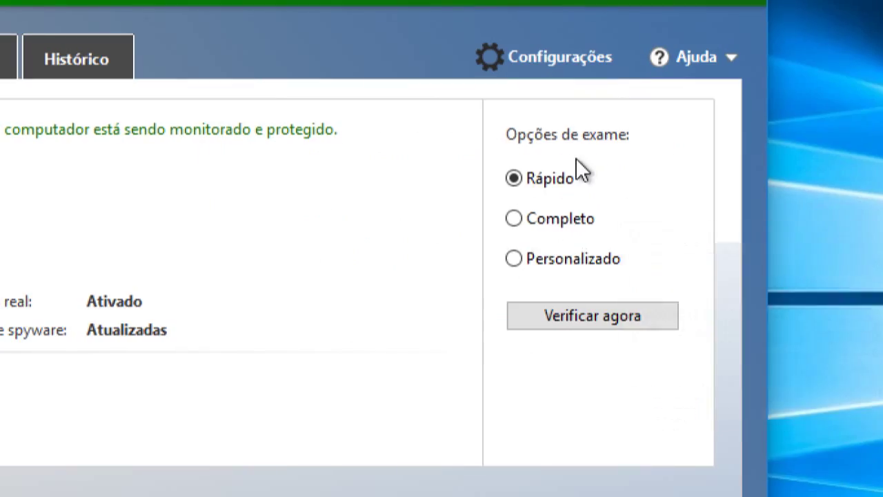
Go through the Rápido, Completo and Personalizado scan options and read their descriptions
click(515, 219)
click(514, 260)
mouse_move(520, 218)
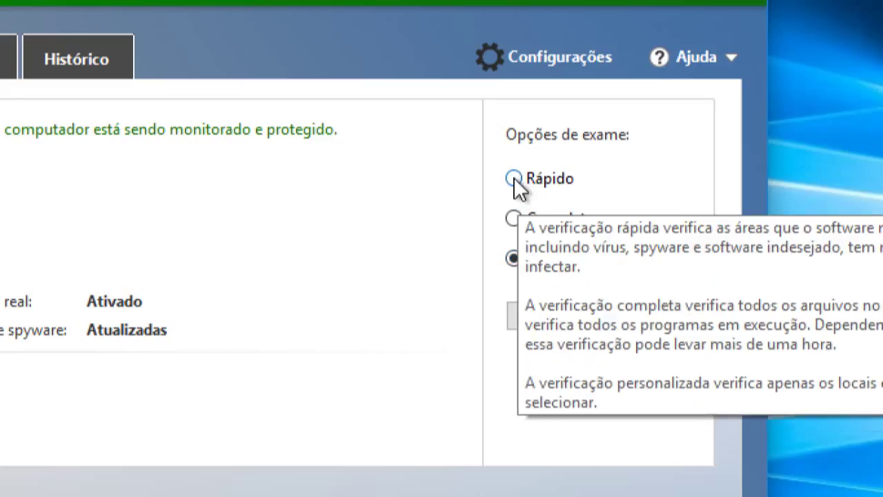
click(517, 183)
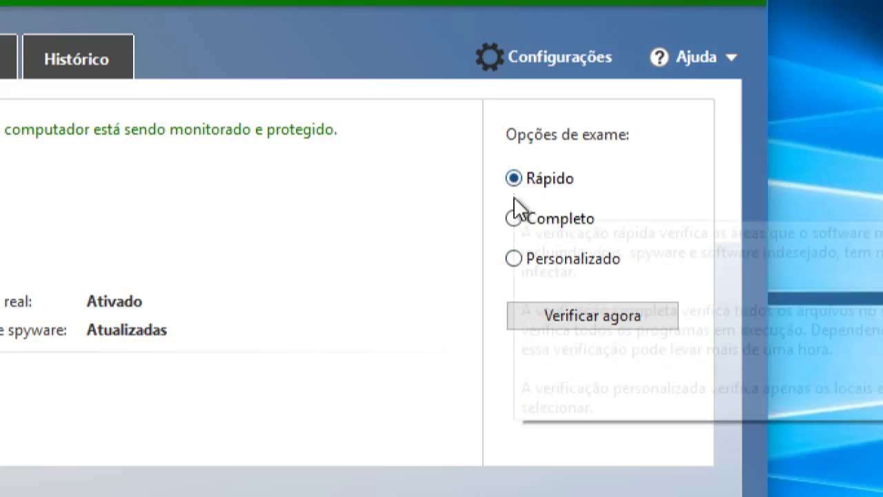
click(516, 221)
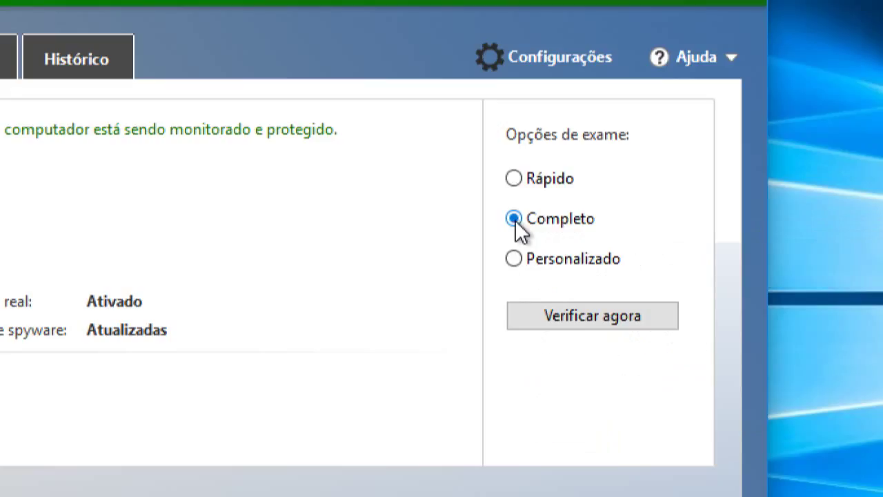
click(515, 179)
click(516, 217)
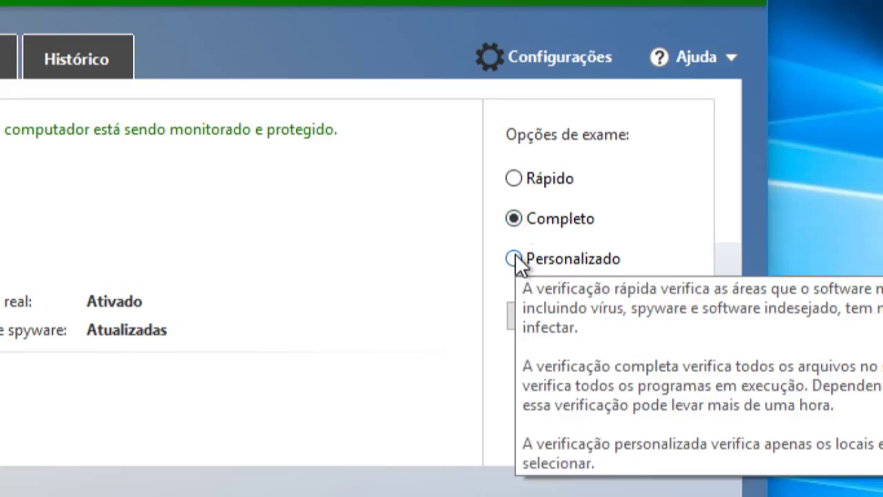
click(515, 255)
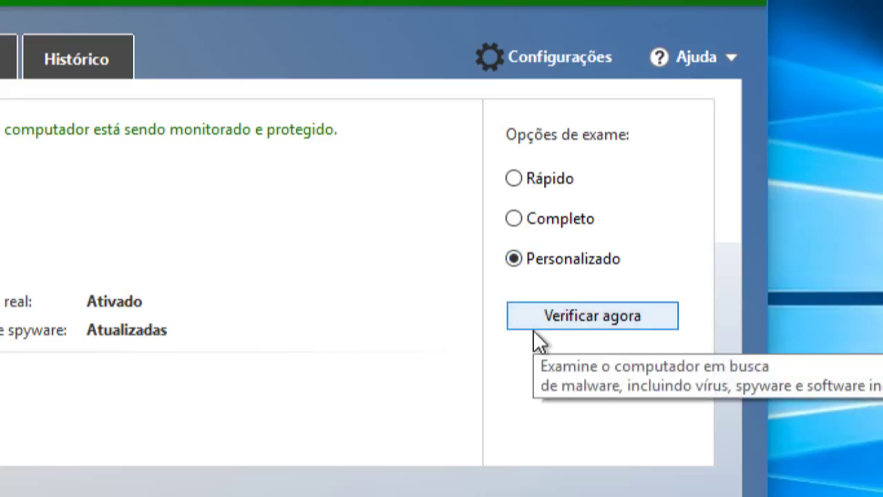
click(513, 219)
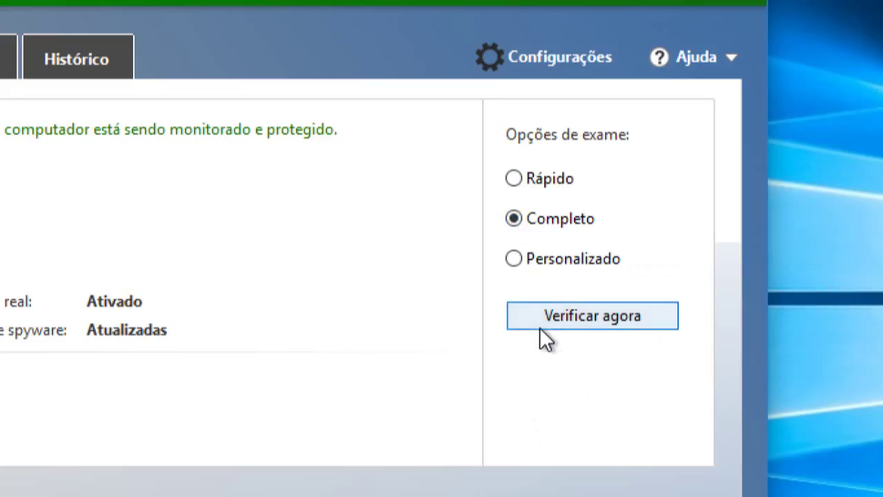
Start a Rápido scan of the computer and cancel it
click(515, 179)
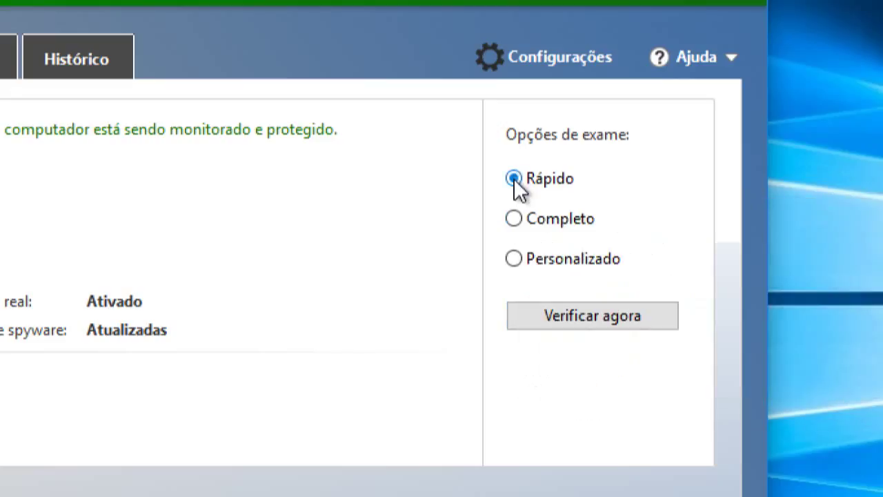
click(541, 326)
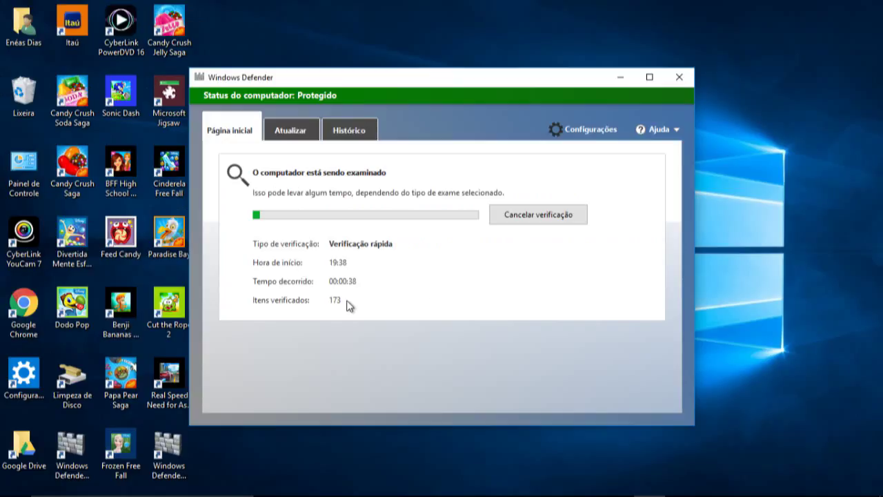
click(520, 221)
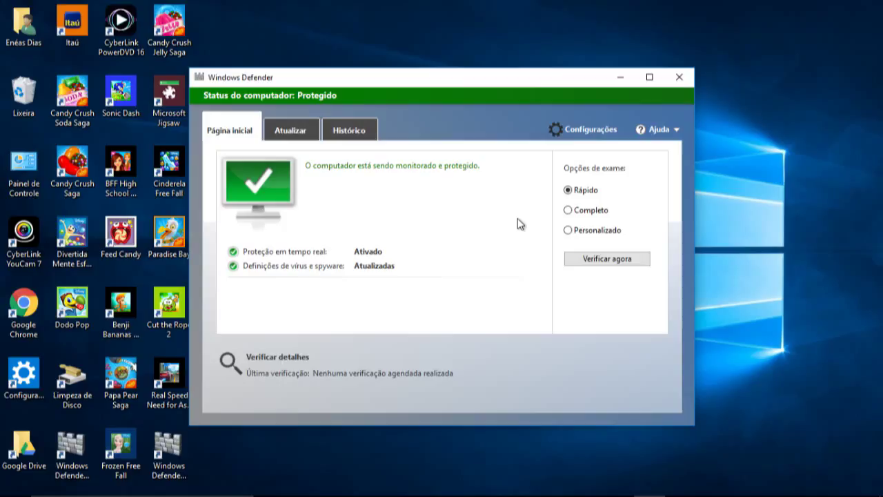
Open the Windows Defender settings and switch real-time protection (Proteção em tempo real) off and back on
mouse_move(596, 215)
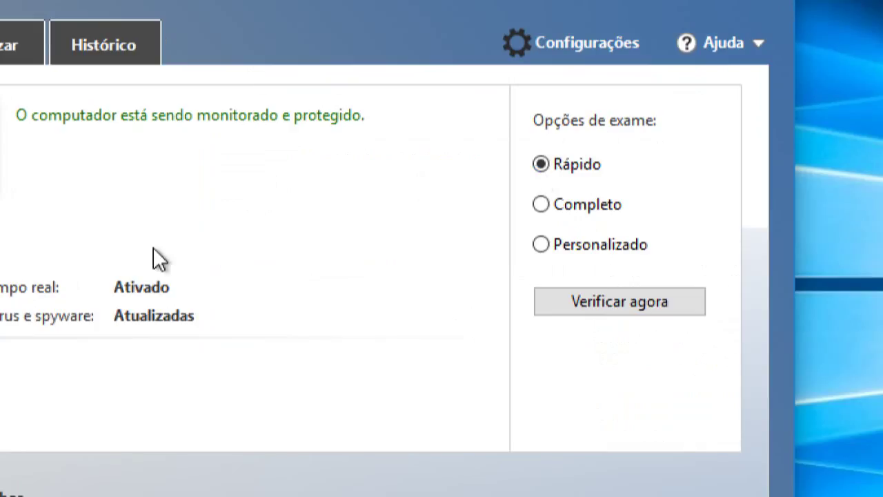
mouse_move(46, 282)
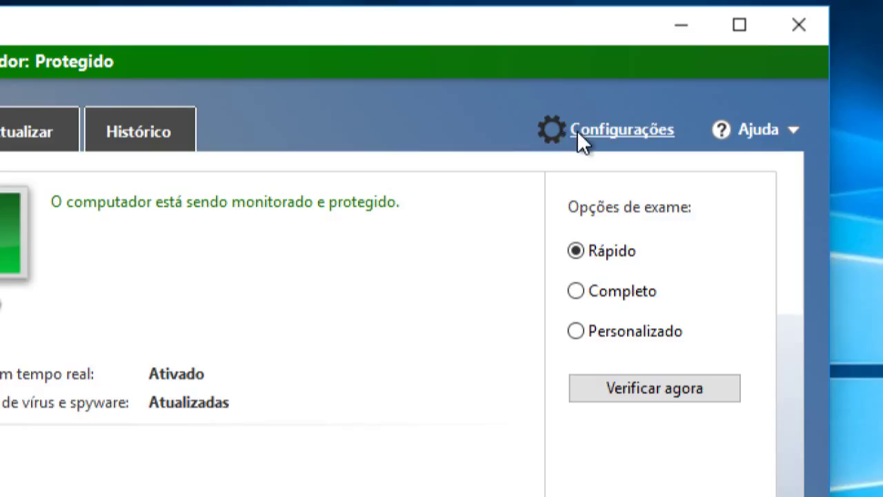
click(577, 130)
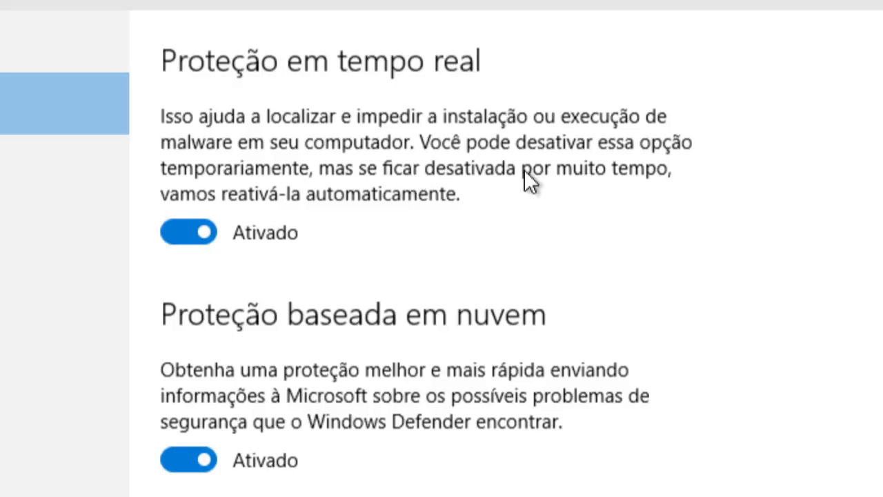
click(173, 228)
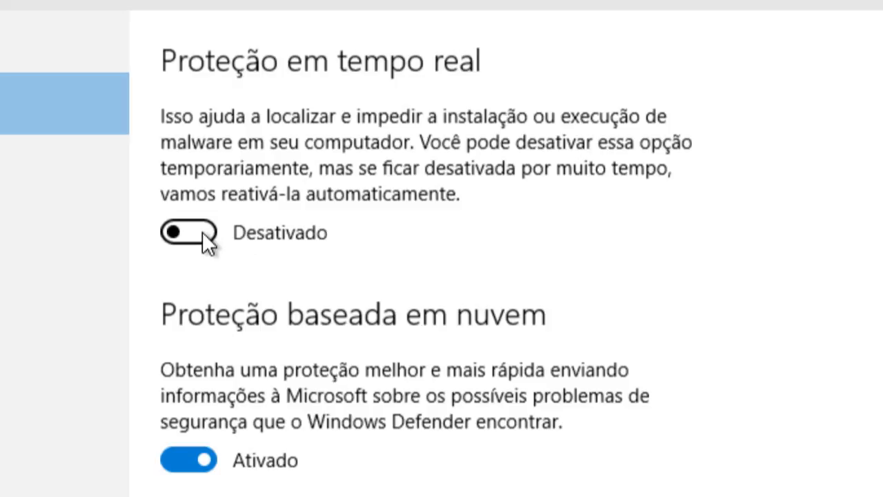
click(202, 231)
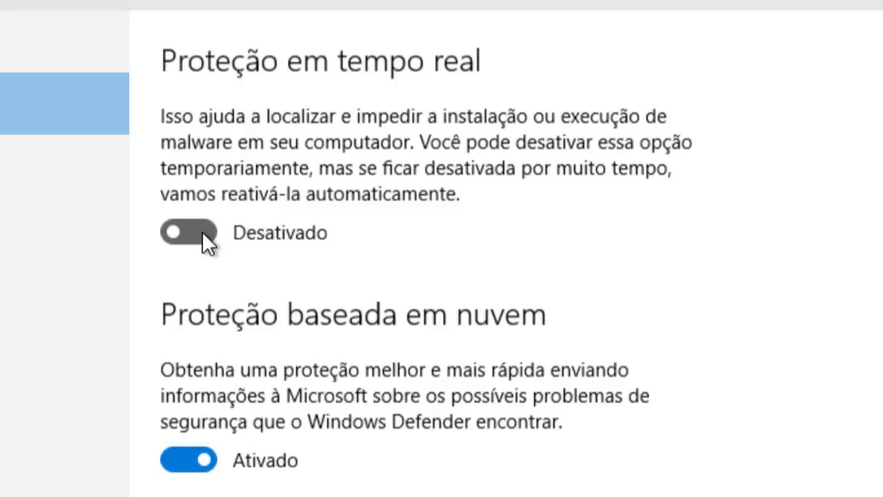
click(202, 231)
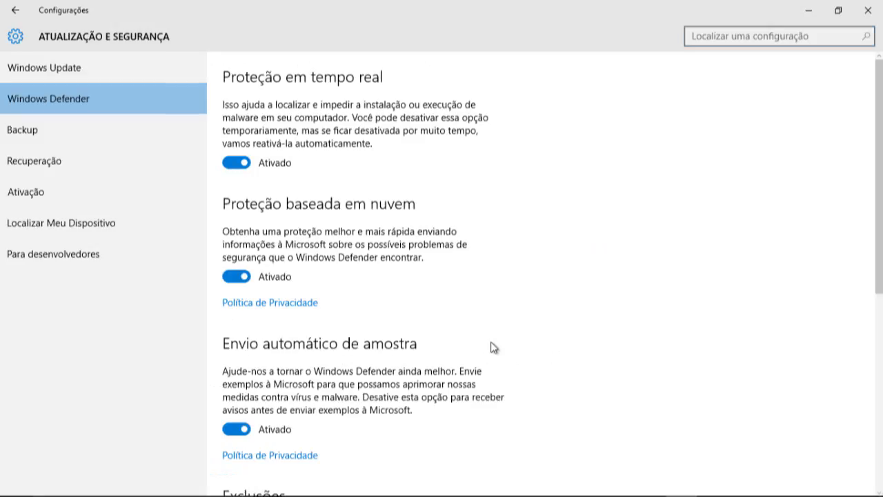
text(-)
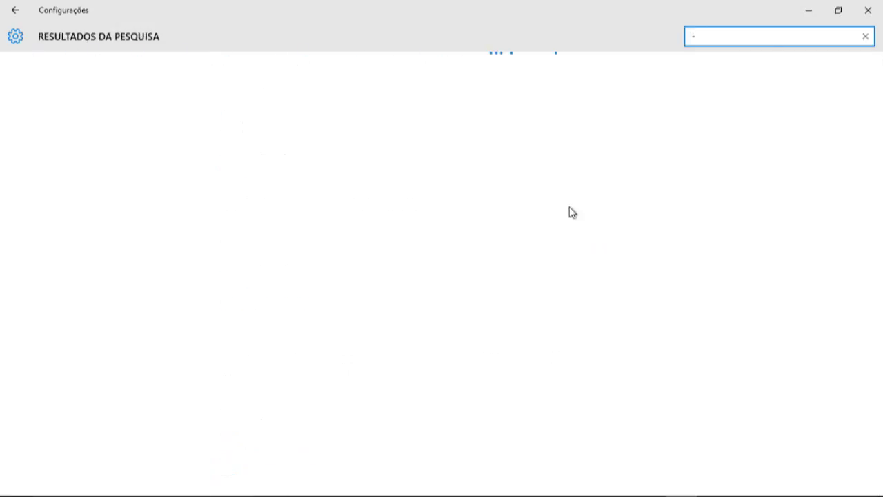
key(BackSpace)
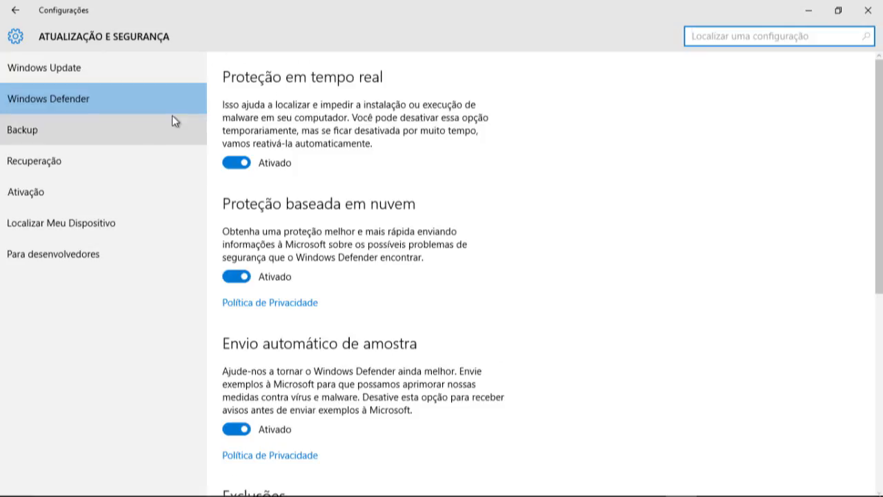
Open the Windows Update advanced options and choose Automático (recomendado) for how updates are installed
click(49, 76)
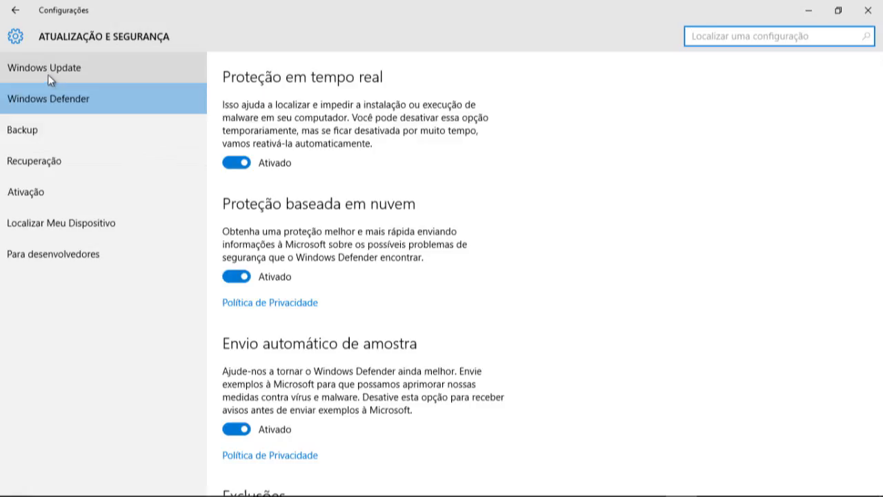
click(47, 75)
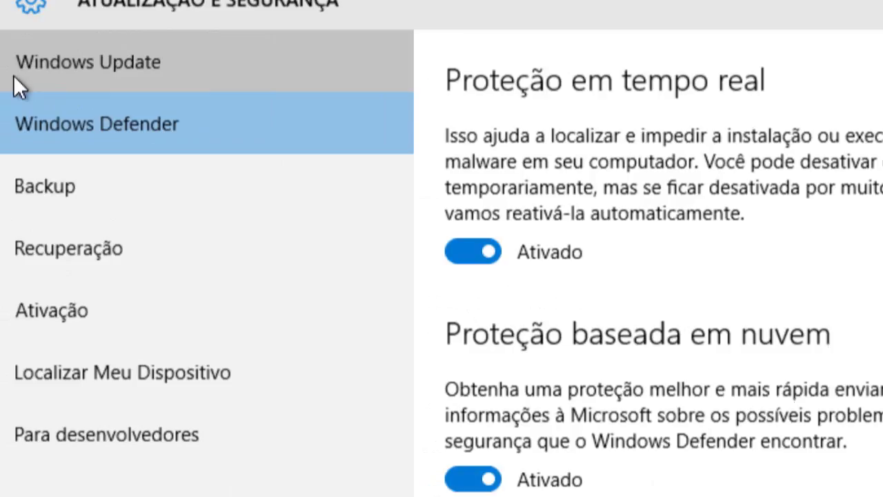
click(60, 74)
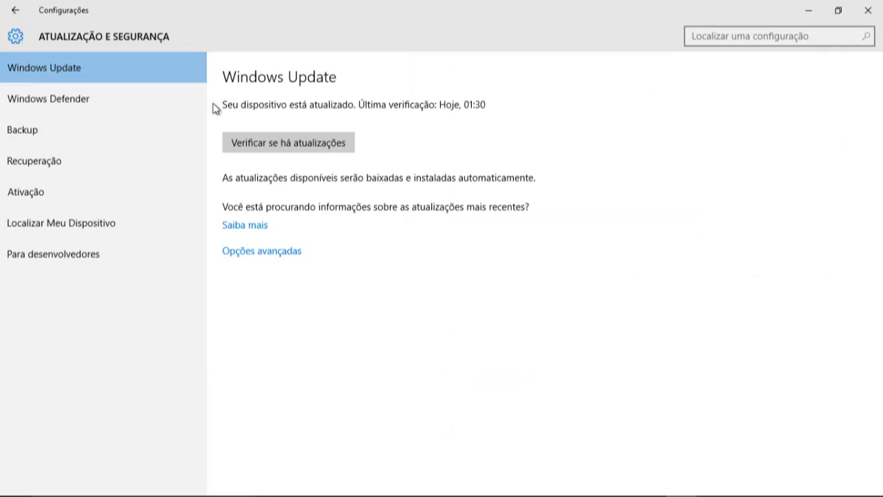
click(269, 259)
click(262, 253)
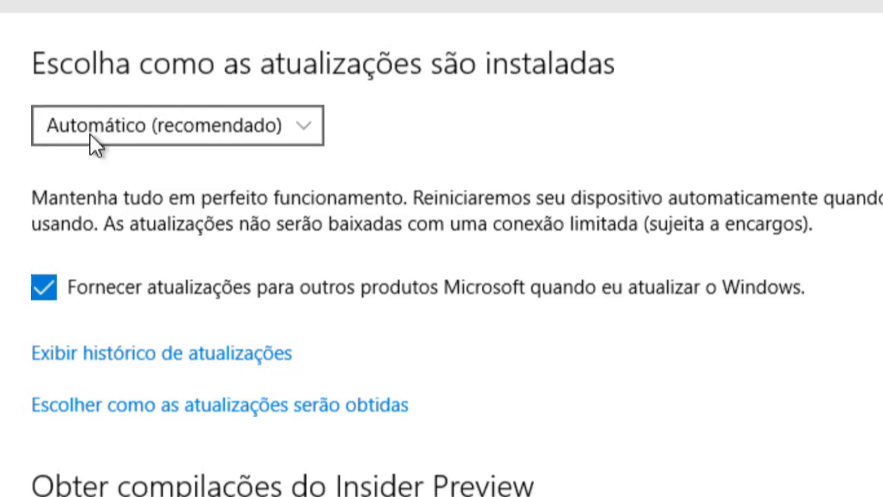
click(307, 130)
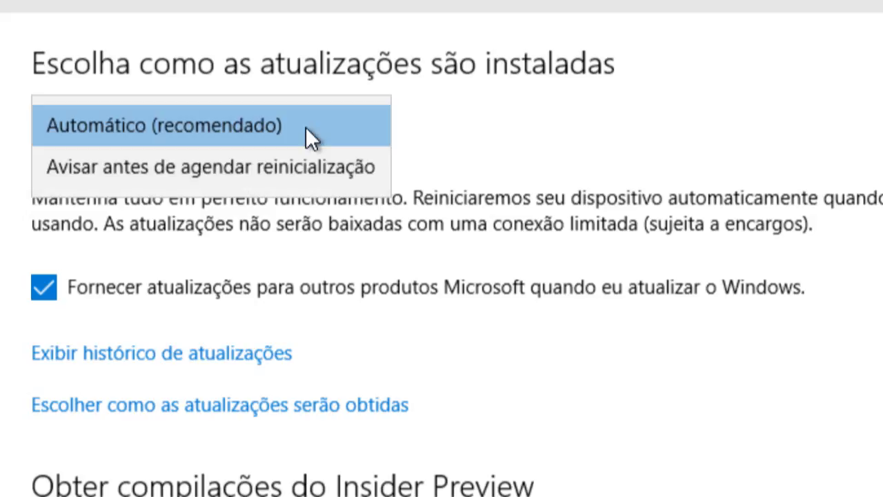
click(263, 129)
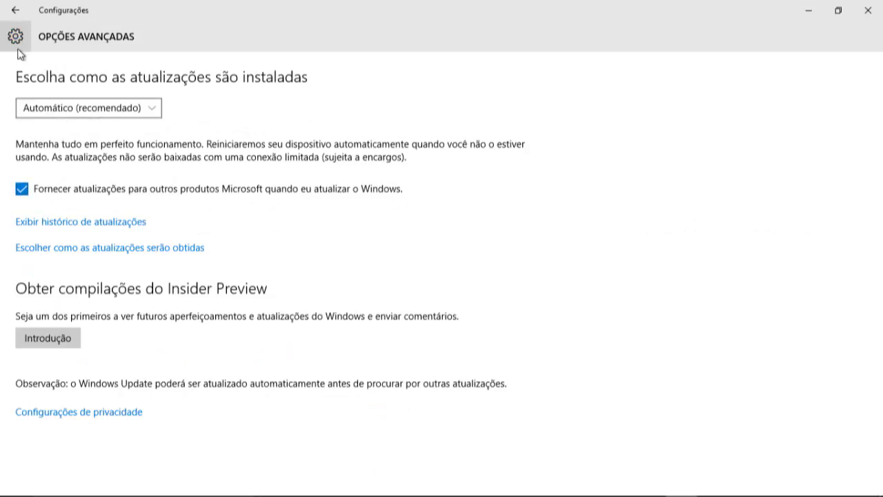
Leave the advanced update options and close the Settings and Windows Defender windows
click(17, 10)
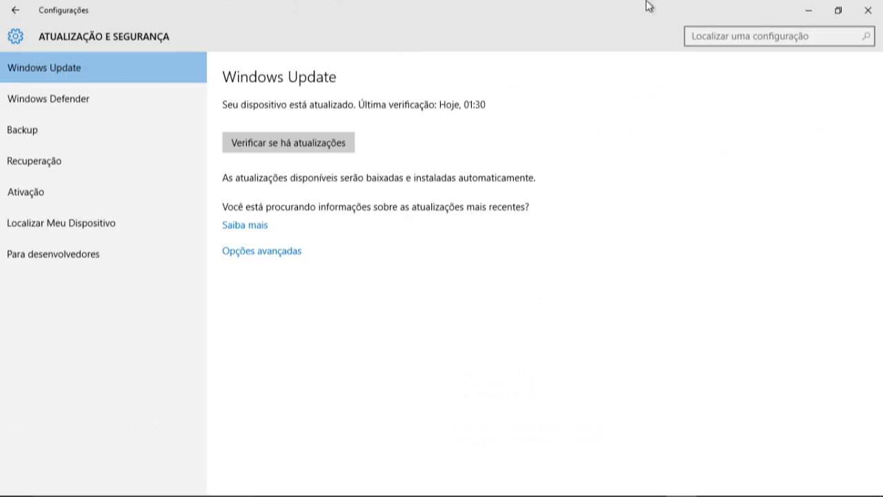
click(872, 10)
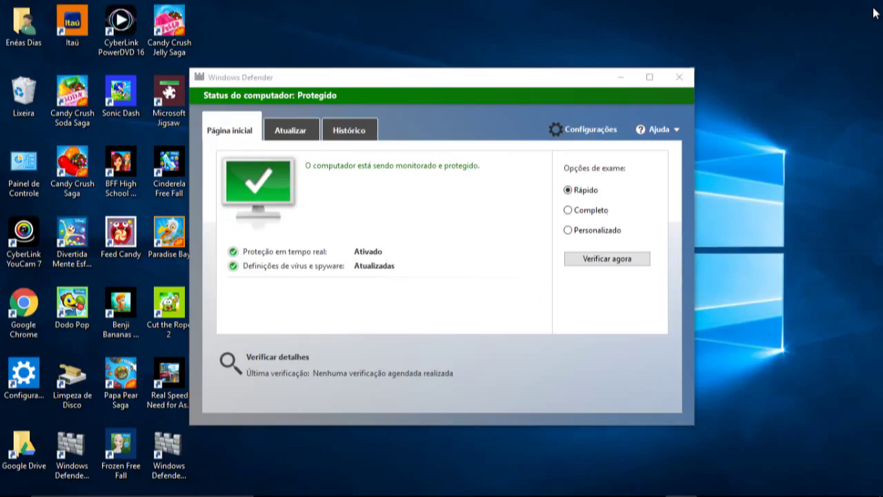
click(680, 79)
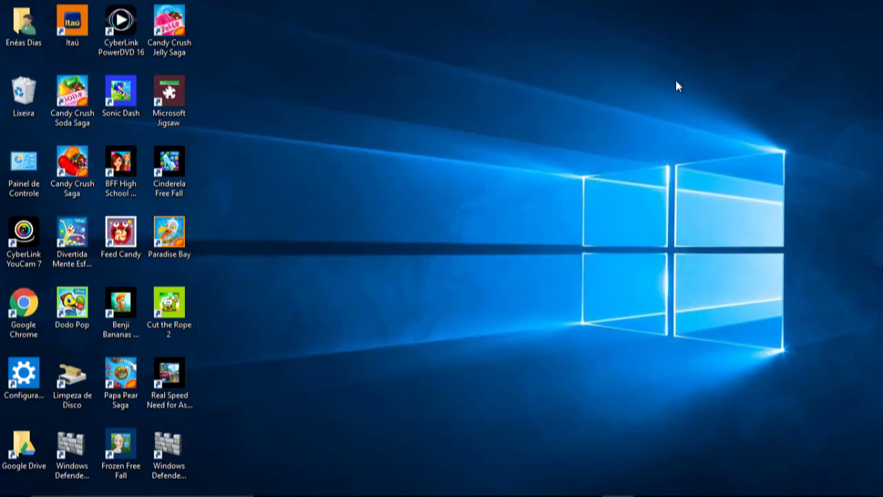